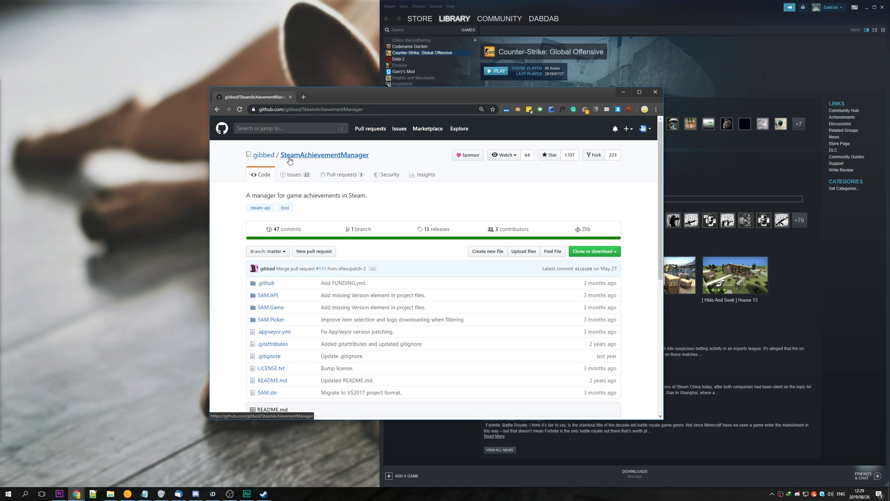
Download SteamAchievementManager-7.0.25.zip from the project's 13 releases page on GitHub.
{"action": "left_click", "coordinate": [434, 230]}
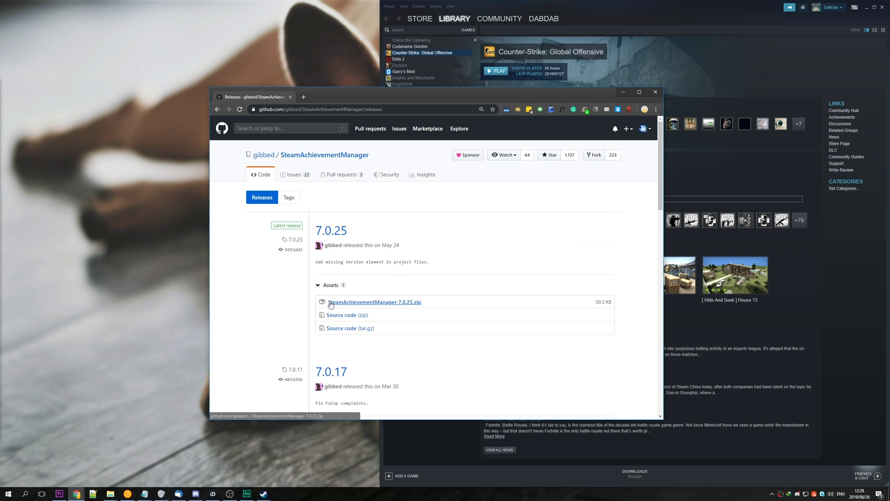
{"action": "left_click", "coordinate": [404, 304]}
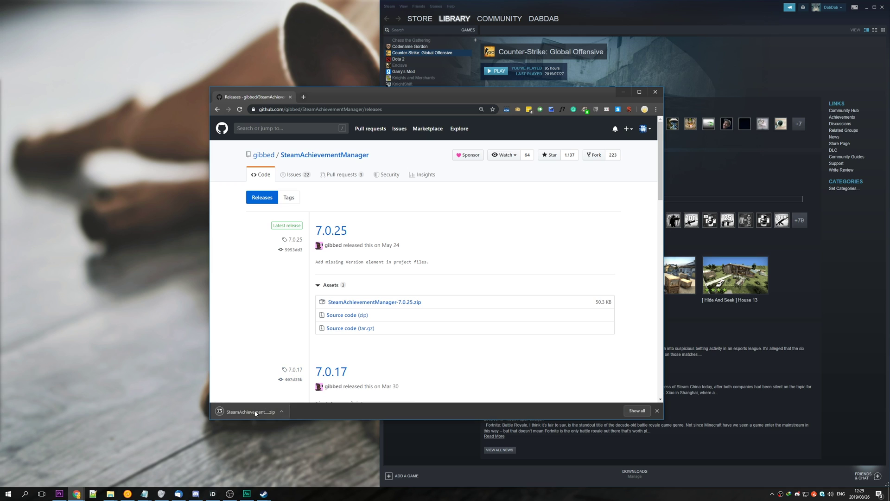
Open the downloaded archive and create a new desktop folder named SAM.
{"action": "left_click", "coordinate": [254, 411]}
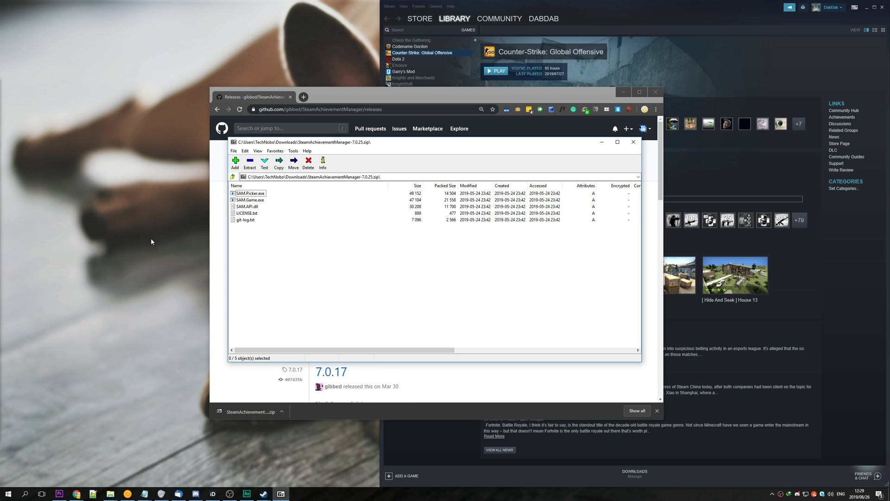
{"action": "right_click", "coordinate": [139, 226]}
{"action": "mouse_move", "coordinate": [252, 360]}
{"action": "left_click", "coordinate": [317, 364]}
{"action": "type", "text": "SAM"}
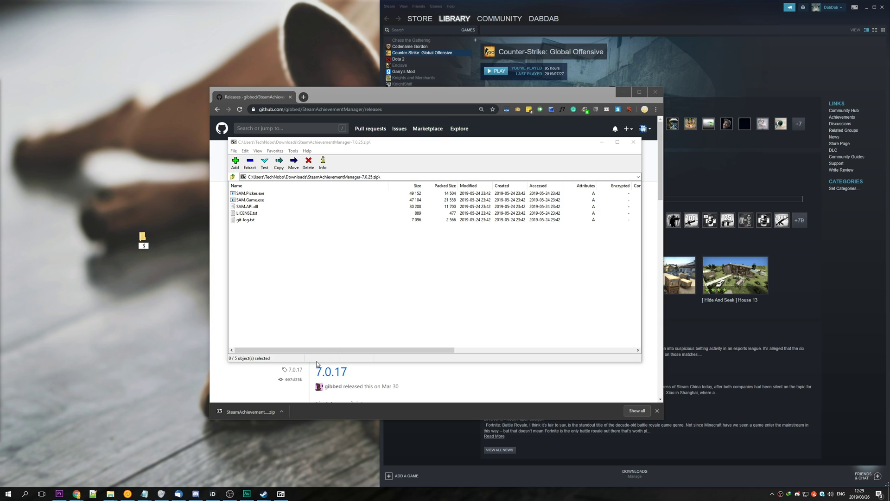
{"action": "key", "text": "Return"}
{"action": "key", "text": "Return"}
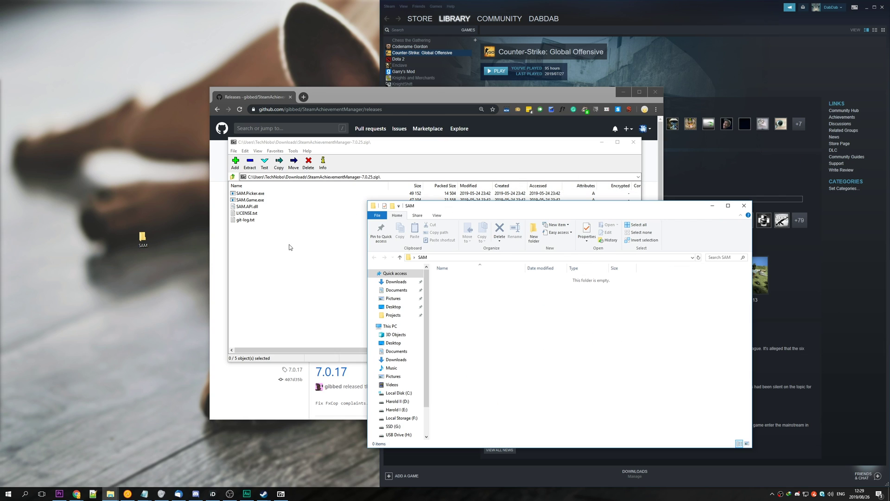
Extract all five archive files into the SAM folder, then close 7-Zip and Chrome.
{"action": "left_click_drag", "start_coordinate": [297, 249], "coordinate": [289, 184]}
{"action": "left_click_drag", "start_coordinate": [251, 206], "coordinate": [694, 332]}
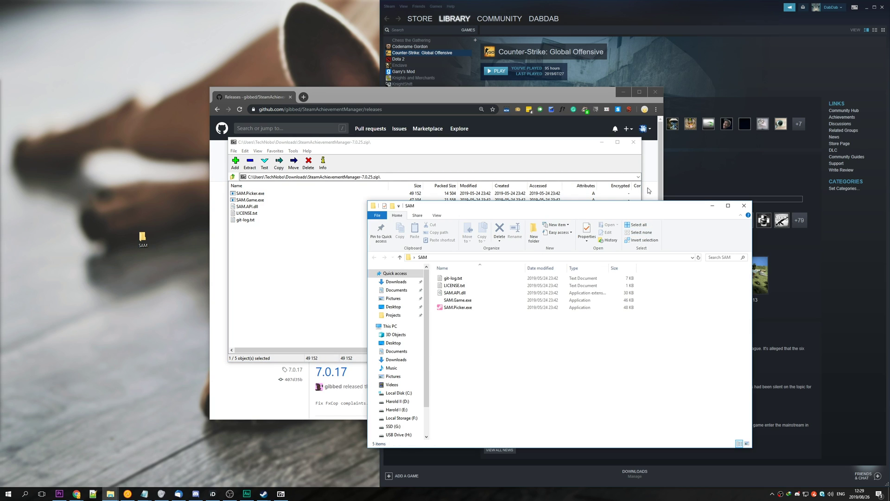
{"action": "left_click", "coordinate": [634, 143]}
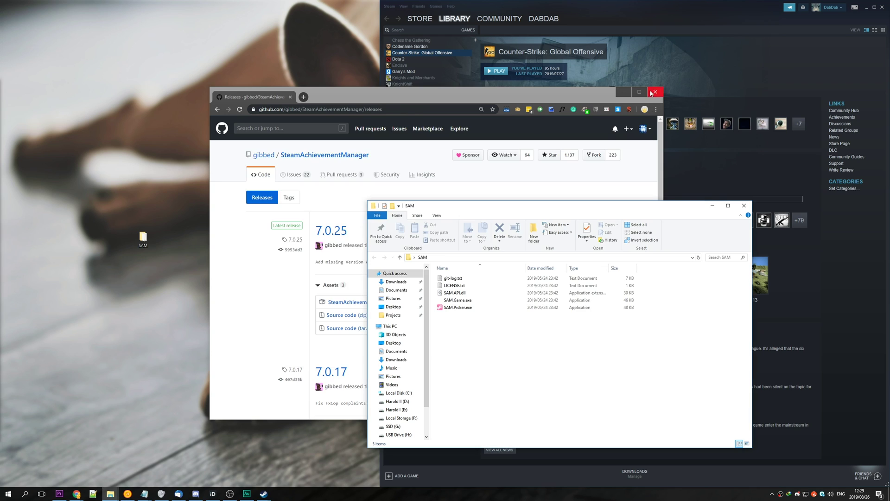
{"action": "left_click", "coordinate": [655, 91]}
{"action": "left_click_drag", "start_coordinate": [604, 209], "coordinate": [467, 156]}
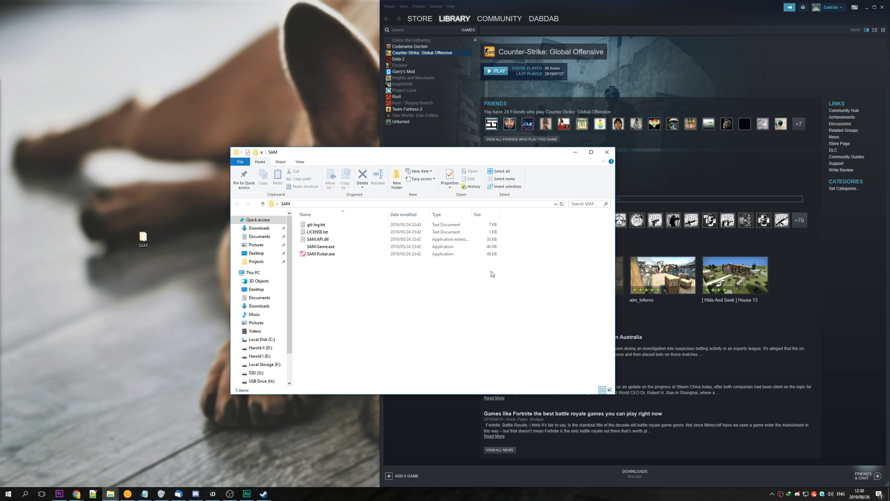
Launch SAM.Picker.exe and enlarge its window to list owned games, including Counter-Strike: Global Offensive.
{"action": "double_click", "coordinate": [438, 255]}
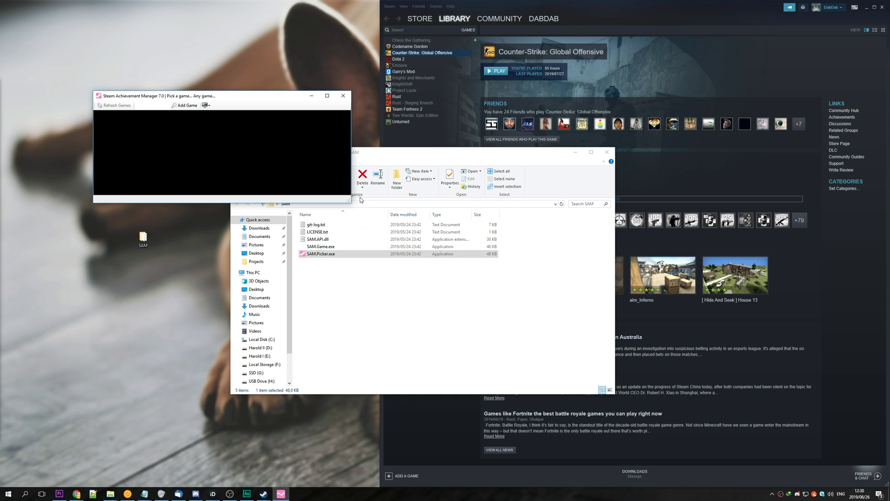
{"action": "left_click_drag", "start_coordinate": [349, 201], "coordinate": [490, 324]}
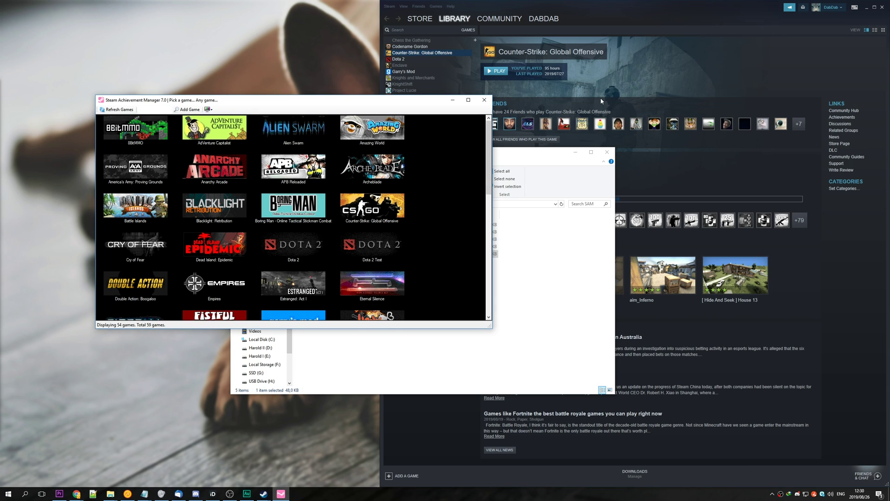
{"action": "left_click", "coordinate": [602, 99]}
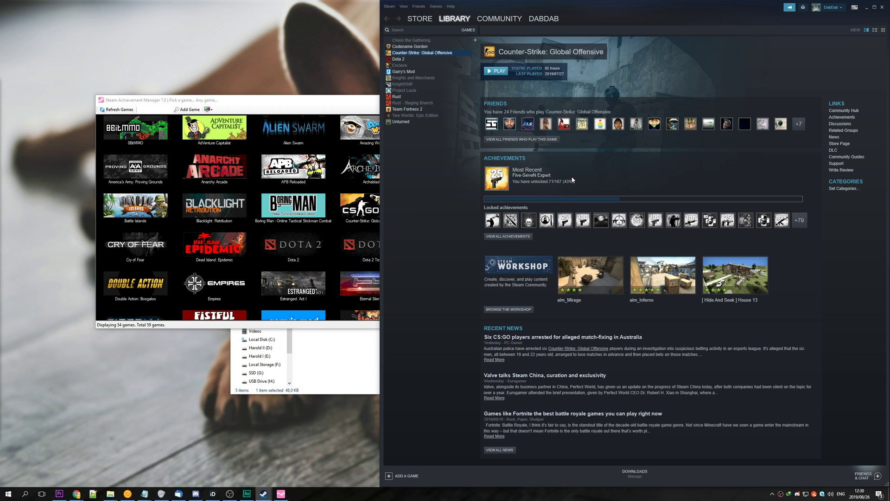
Open the Druidstone store page in Steam to get its app ID.
{"action": "left_click", "coordinate": [332, 100]}
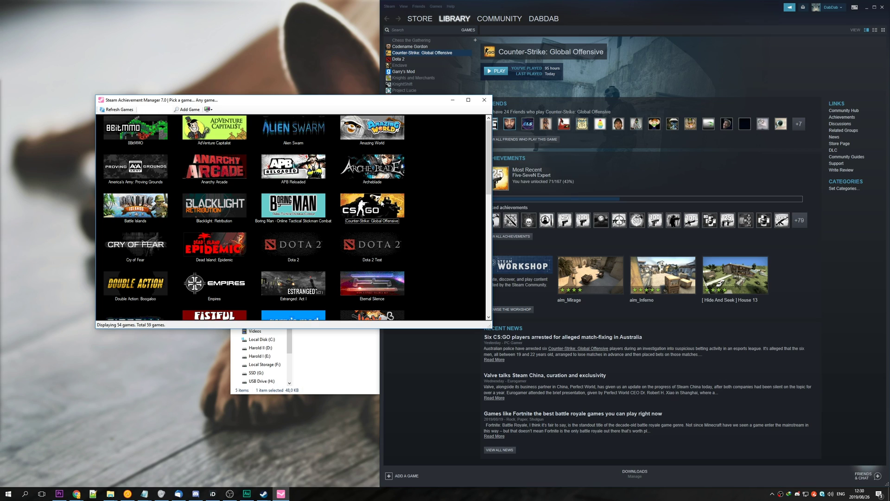
{"action": "left_click", "coordinate": [158, 110]}
{"action": "left_click", "coordinate": [430, 19]}
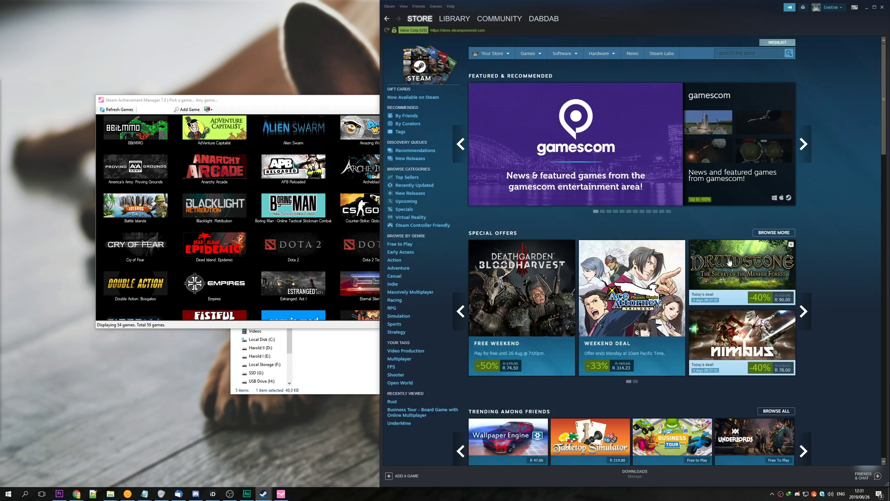
{"action": "left_click", "coordinate": [729, 263]}
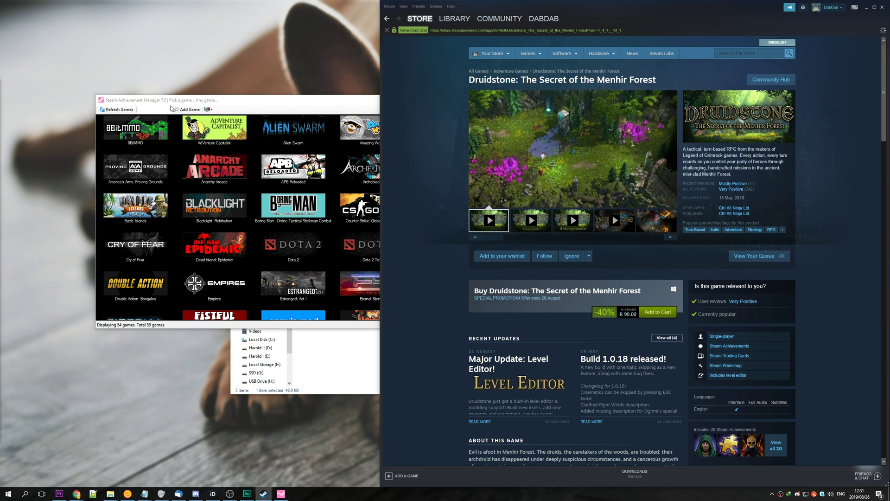
Paste app ID 954650 into the game picker and try adding it, dismissing the not-owned error.
{"action": "left_click", "coordinate": [147, 110]}
{"action": "type", "text": "954650"}
{"action": "left_click", "coordinate": [186, 110]}
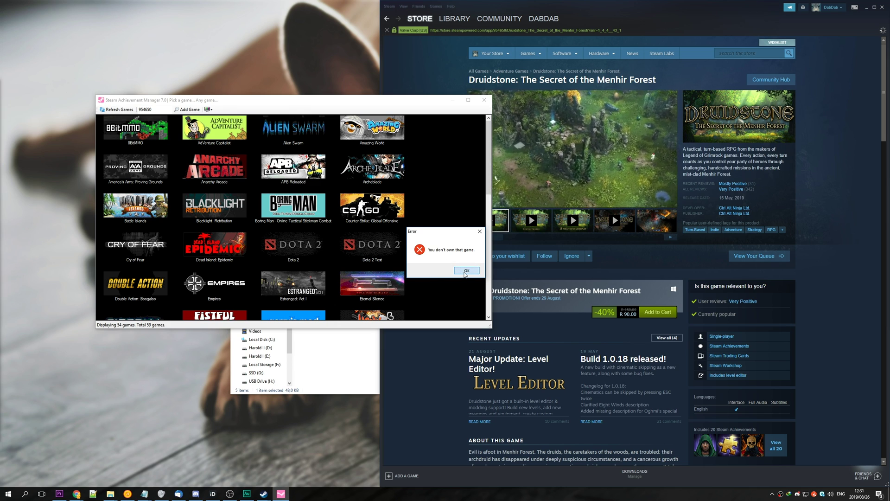
{"action": "left_click", "coordinate": [466, 271]}
Navigate Steam back to the Counter-Strike: Global Offensive library page.
{"action": "left_click", "coordinate": [436, 349]}
{"action": "key", "text": "alt+Left"}
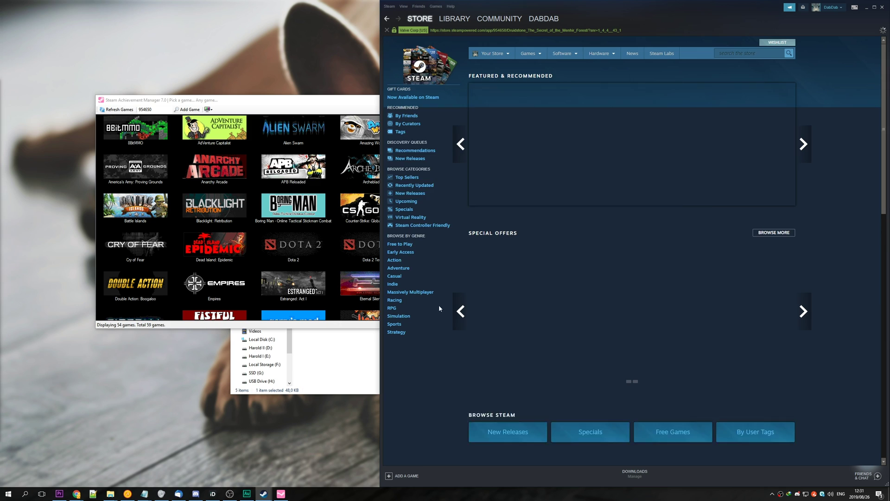
{"action": "key", "text": "alt+Left"}
Open Counter-Strike: Global Offensive's achievement list in SAM and resize Steam's friends window.
{"action": "left_click", "coordinate": [367, 101]}
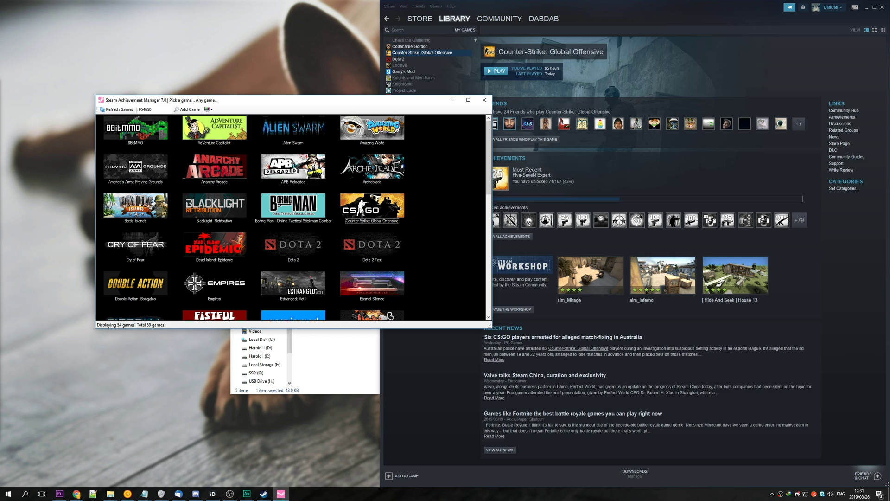
{"action": "left_click", "coordinate": [361, 211]}
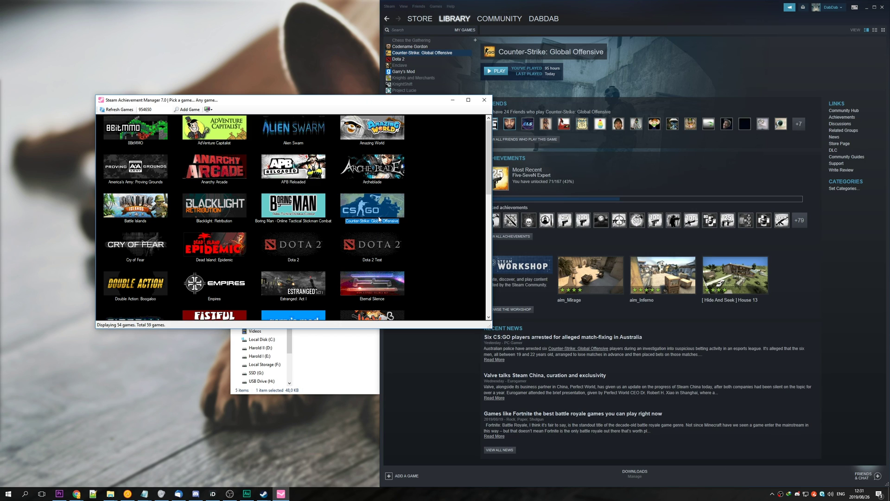
{"action": "double_click", "coordinate": [379, 219]}
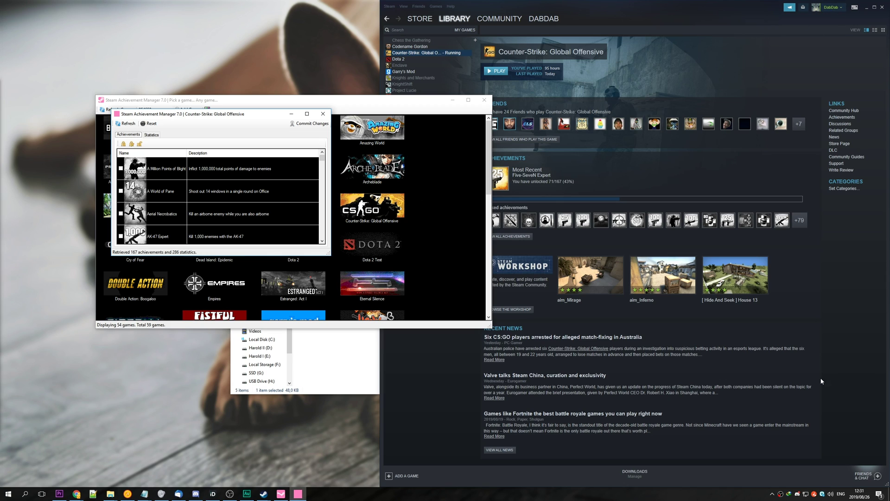
{"action": "left_click", "coordinate": [864, 475]}
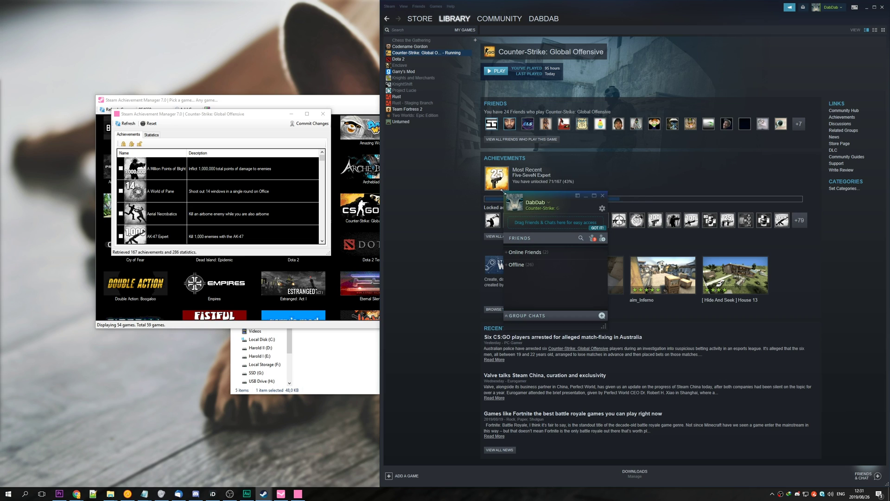
{"action": "left_click_drag", "start_coordinate": [503, 191], "coordinate": [414, 175]}
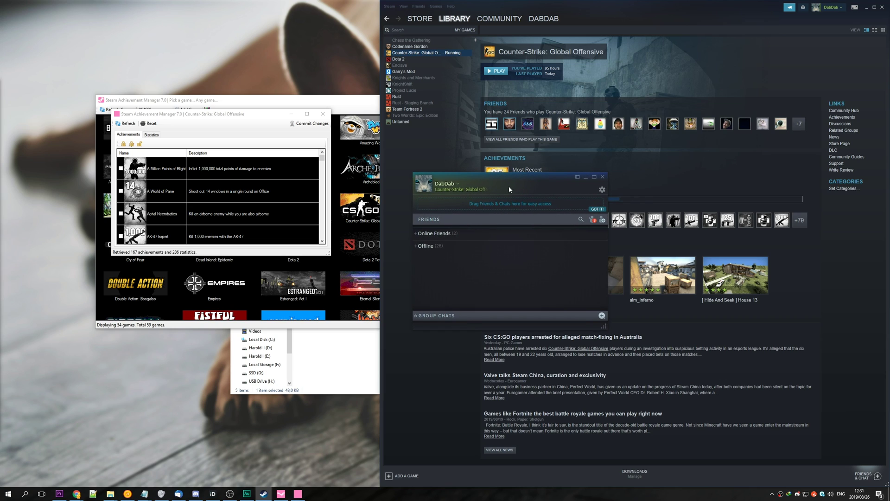
Close the friends window, then unlock A Million Points of Blight in SAM and commit it.
{"action": "left_click", "coordinate": [602, 176]}
{"action": "left_click", "coordinate": [330, 253]}
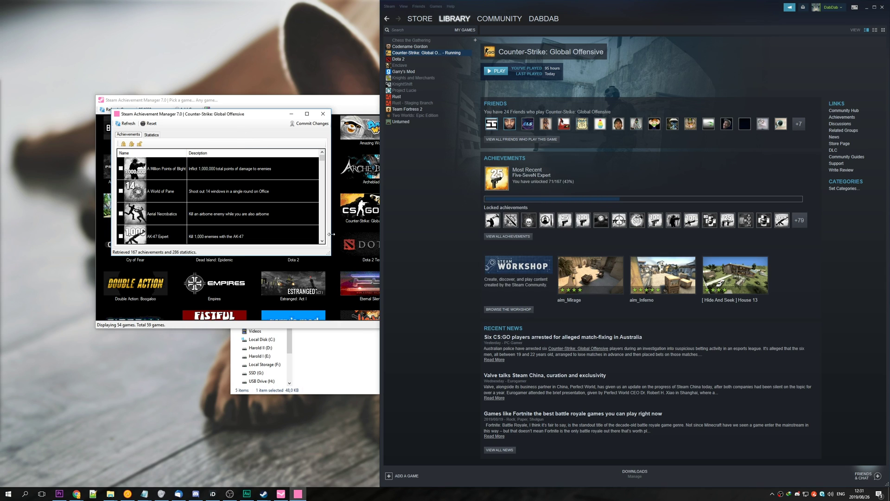
{"action": "left_click_drag", "start_coordinate": [329, 254], "coordinate": [462, 401]}
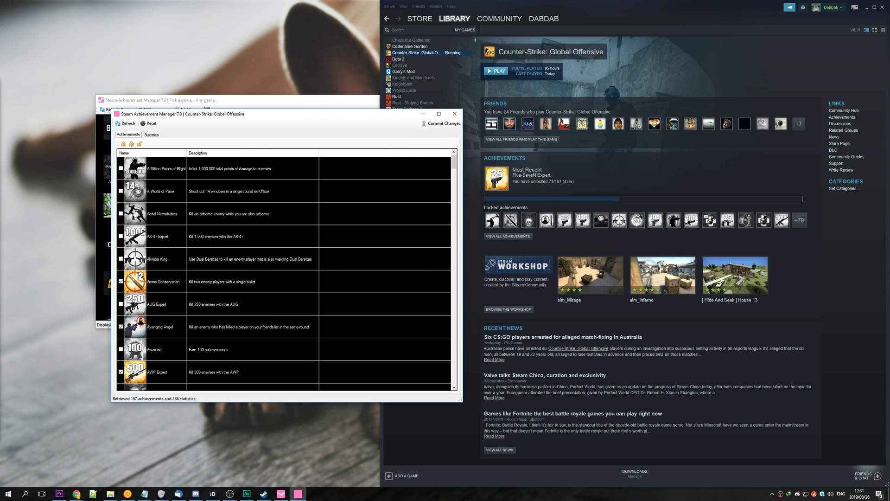
{"action": "left_click", "coordinate": [121, 169]}
{"action": "left_click", "coordinate": [438, 124]}
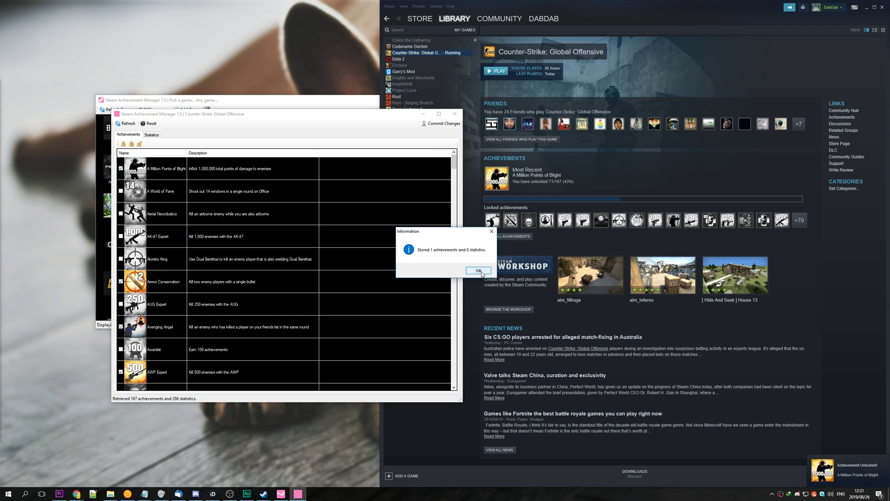
{"action": "left_click", "coordinate": [478, 273]}
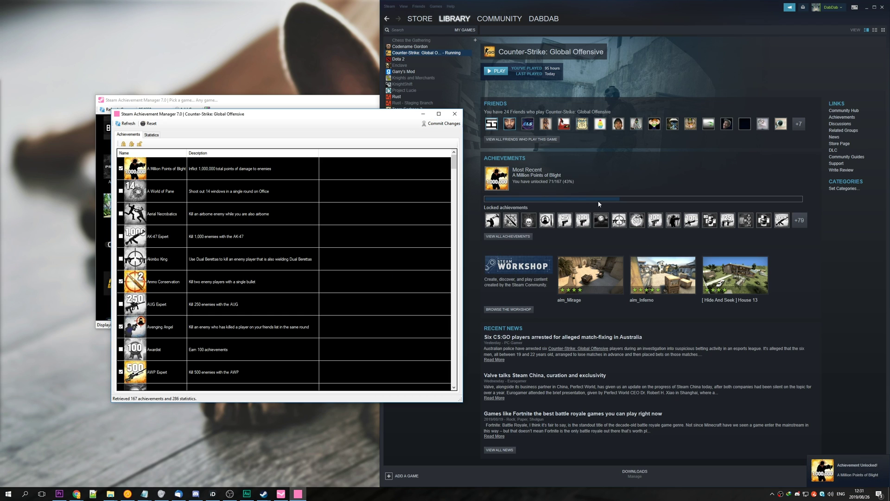
Refresh Steam's Counter-Strike page via Dota 2 to confirm 72/167 achievements.
{"action": "left_click", "coordinate": [549, 185]}
{"action": "left_click", "coordinate": [417, 59]}
{"action": "left_click", "coordinate": [422, 54]}
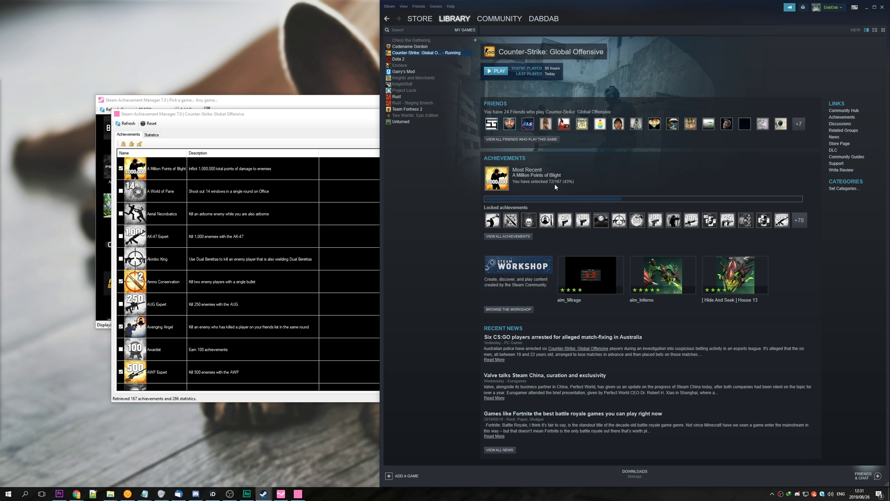
{"action": "left_click", "coordinate": [261, 143]}
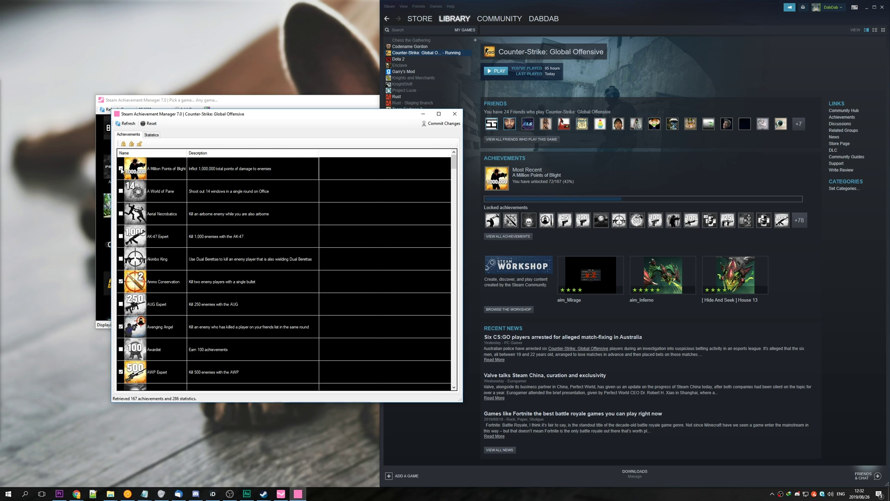
Commit the relocked A Million Points of Blight and refresh Steam's CS:GO page to 71/167.
{"action": "left_click", "coordinate": [440, 123]}
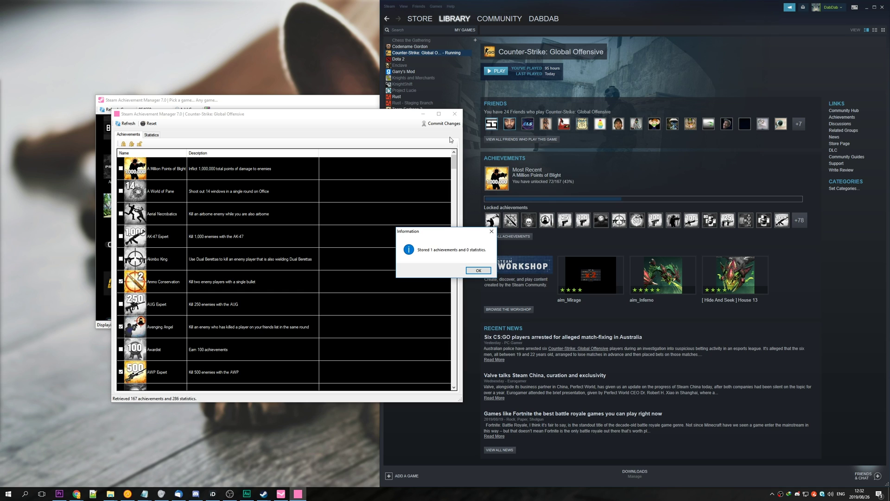
{"action": "left_click", "coordinate": [479, 271]}
{"action": "left_click", "coordinate": [589, 92]}
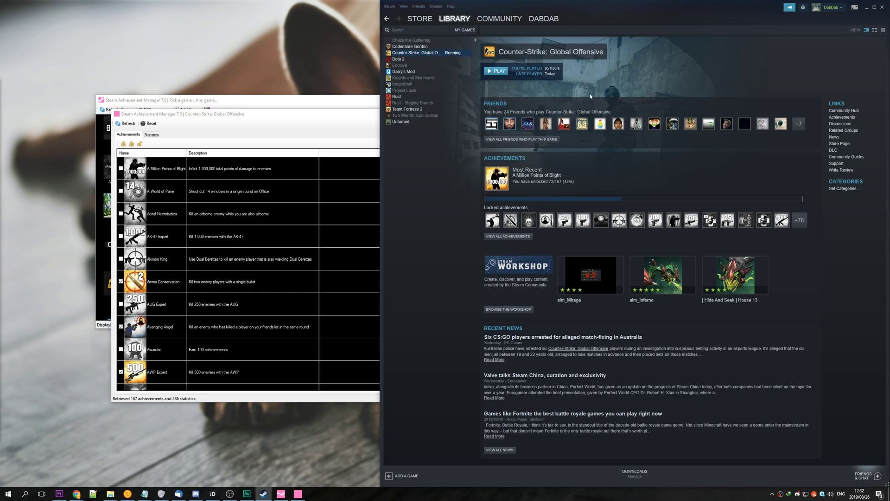
{"action": "left_click", "coordinate": [426, 60]}
{"action": "left_click", "coordinate": [424, 53]}
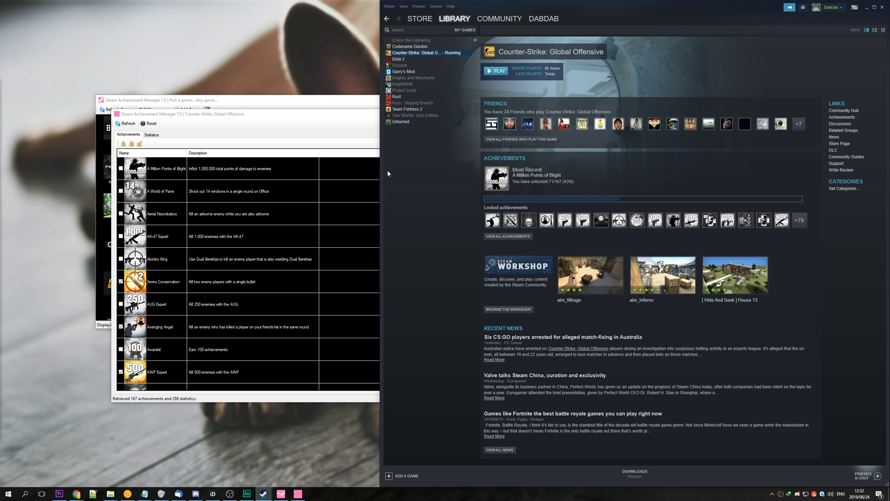
Invert all achievements so every box is ticked and commit, storing 96 achievements.
{"action": "left_click", "coordinate": [176, 141]}
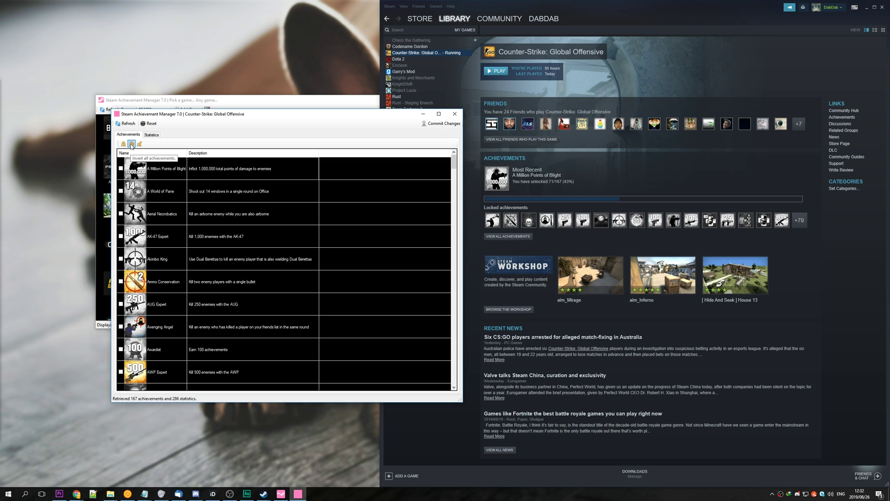
{"action": "left_click", "coordinate": [131, 145]}
{"action": "scroll", "coordinate": [153, 198], "scroll_direction": "down", "scroll_amount": 5}
{"action": "scroll", "coordinate": [153, 198], "scroll_direction": "up", "scroll_amount": 5}
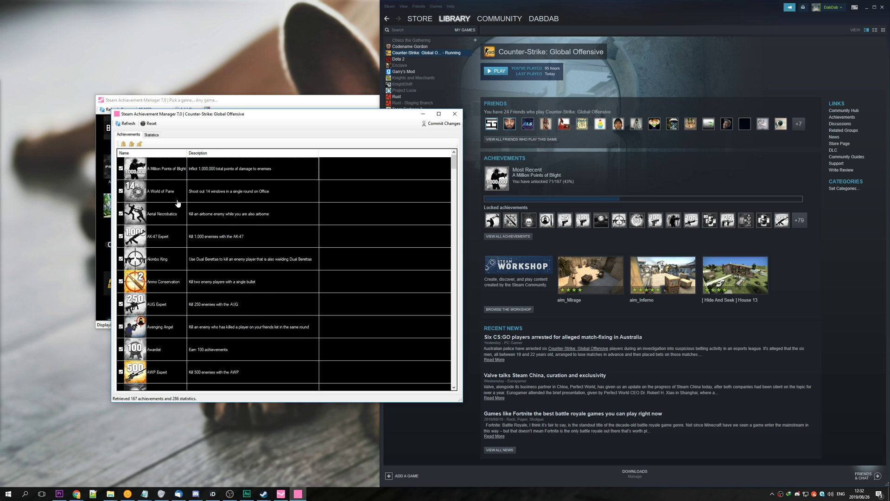
{"action": "left_click", "coordinate": [431, 124]}
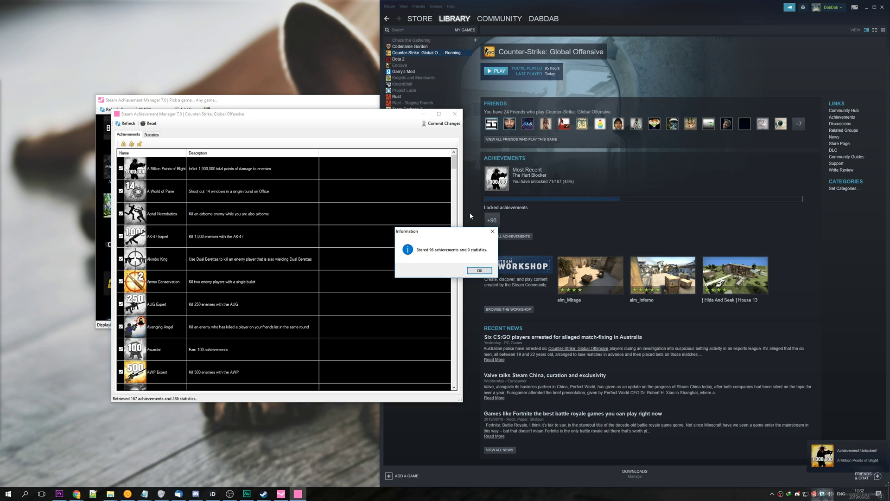
{"action": "left_click", "coordinate": [480, 271]}
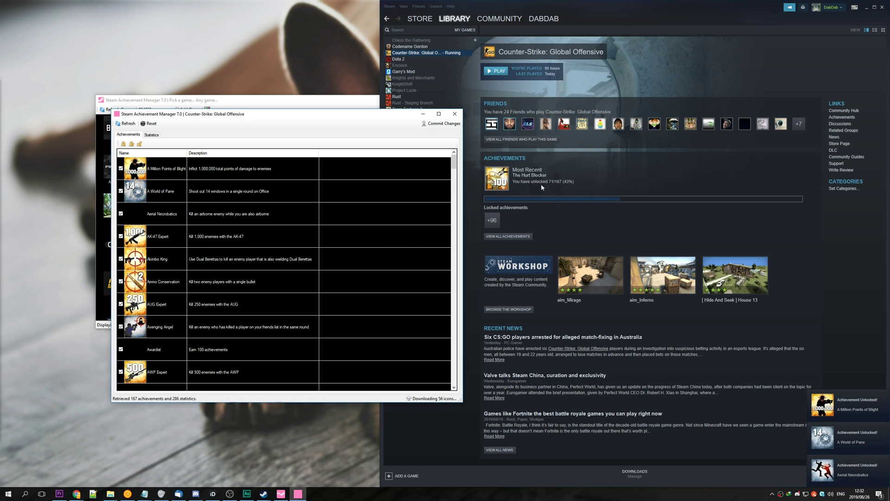
{"action": "left_click", "coordinate": [564, 179]}
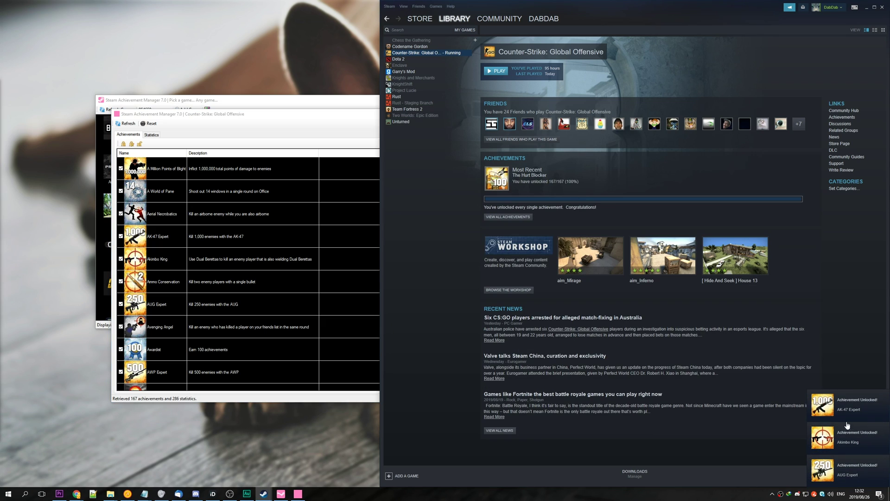
Refresh CS:GO's library page to show 167/167, then close SAM's windows and the SAM folder.
{"action": "left_click", "coordinate": [411, 58]}
{"action": "left_click", "coordinate": [413, 52]}
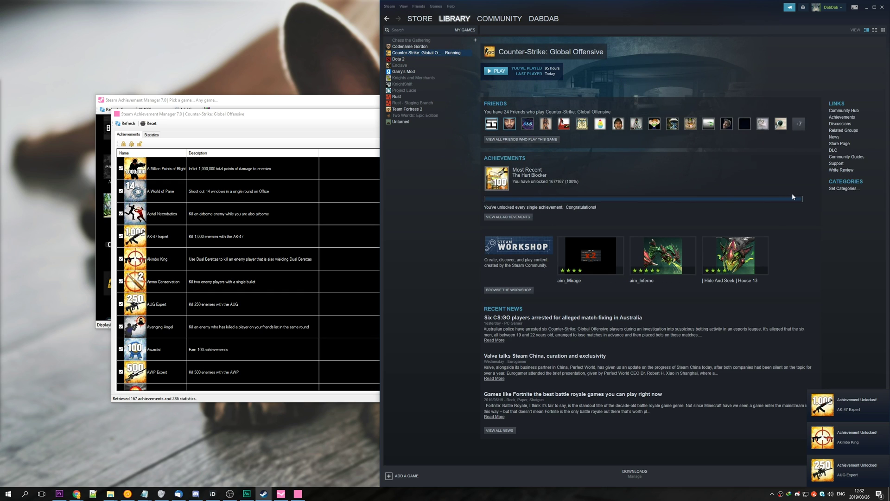
{"action": "left_click", "coordinate": [354, 128]}
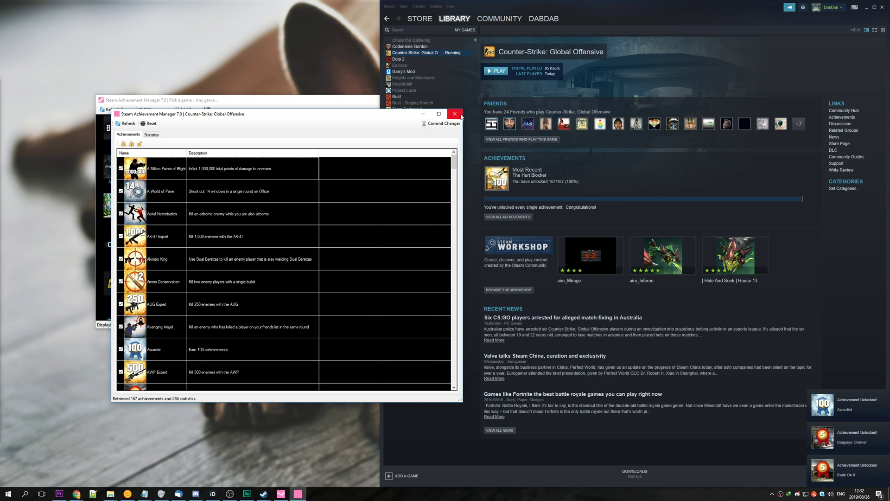
{"action": "left_click", "coordinate": [461, 117]}
{"action": "left_click", "coordinate": [469, 100]}
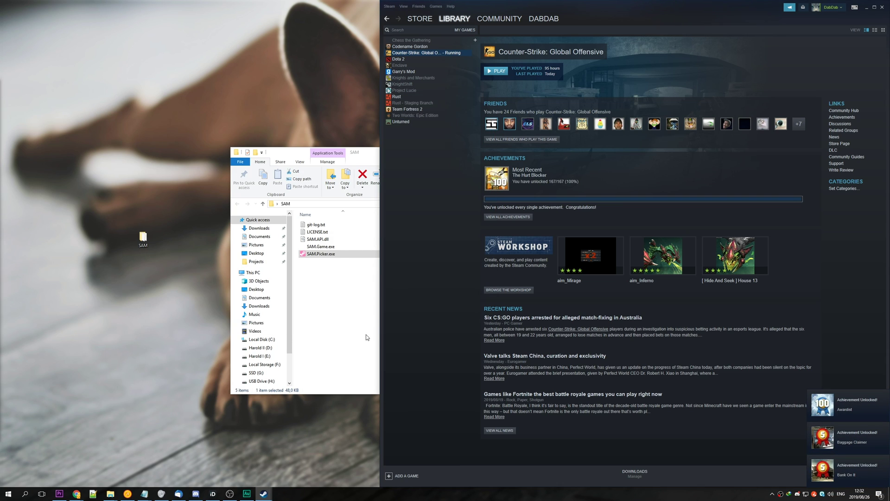
{"action": "key", "text": "alt+F4"}
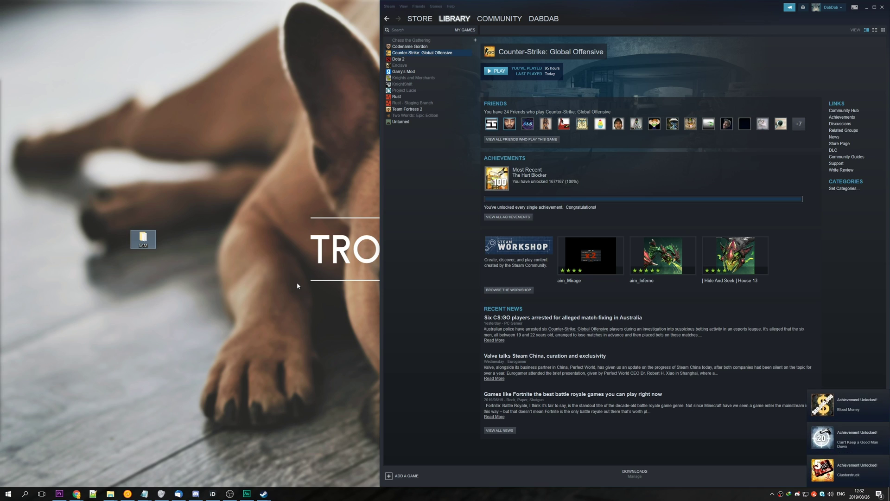